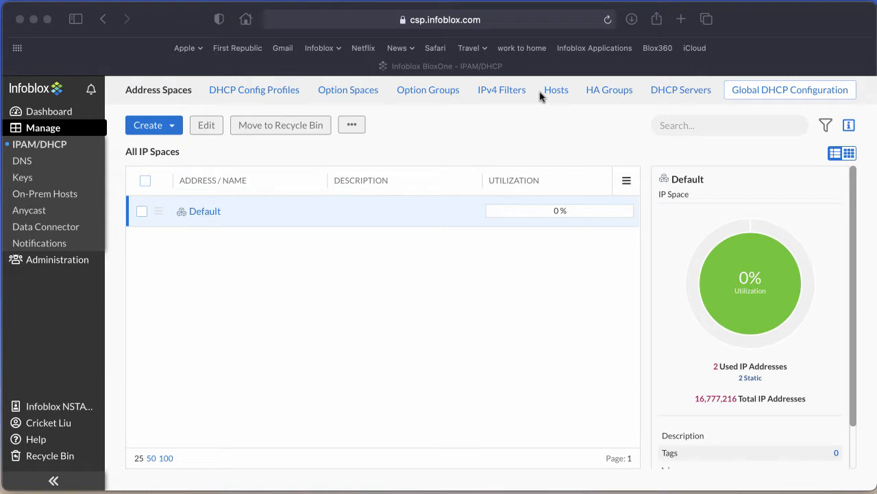
Create a new HA group named HA Group 1 using the Advanced Active / Passive configuration.
left_click(598, 91)
left_click(598, 91)
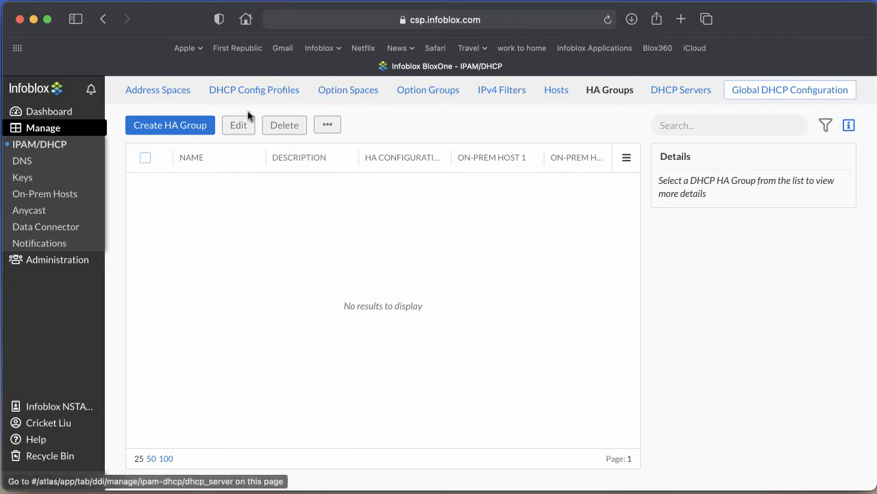
left_click(170, 126)
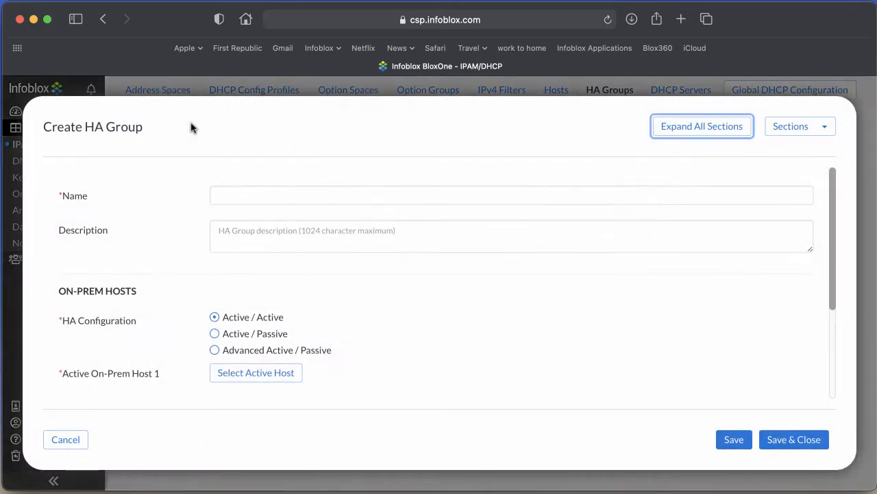
left_click(255, 189)
type("HA Gr")
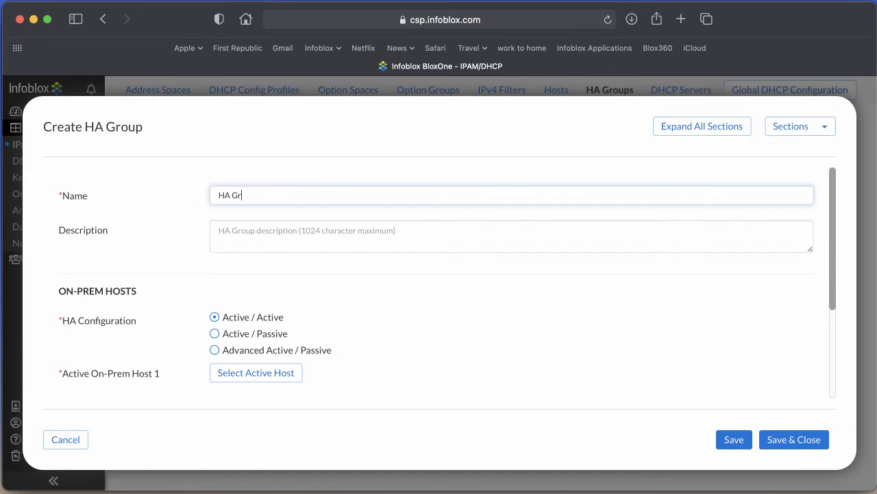
type("oup 1")
left_click(214, 350)
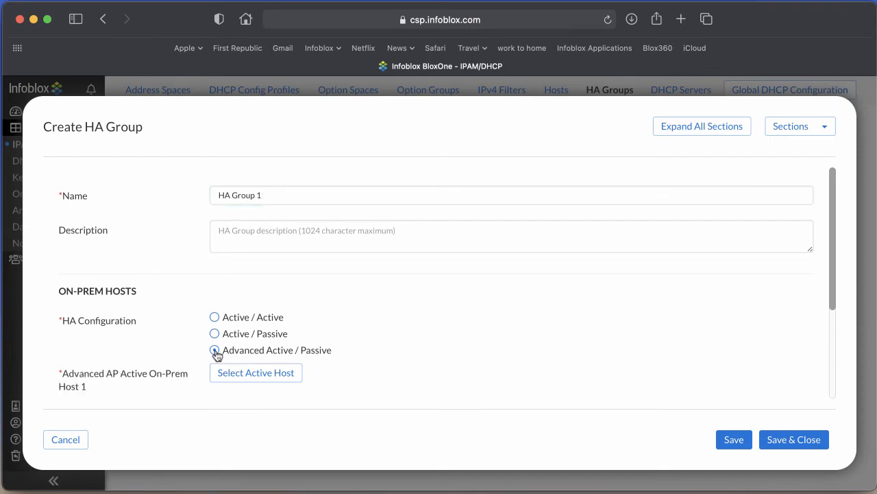
Select Cricket-OnPrem-1 as the HA group's active on-prem host.
left_click(255, 373)
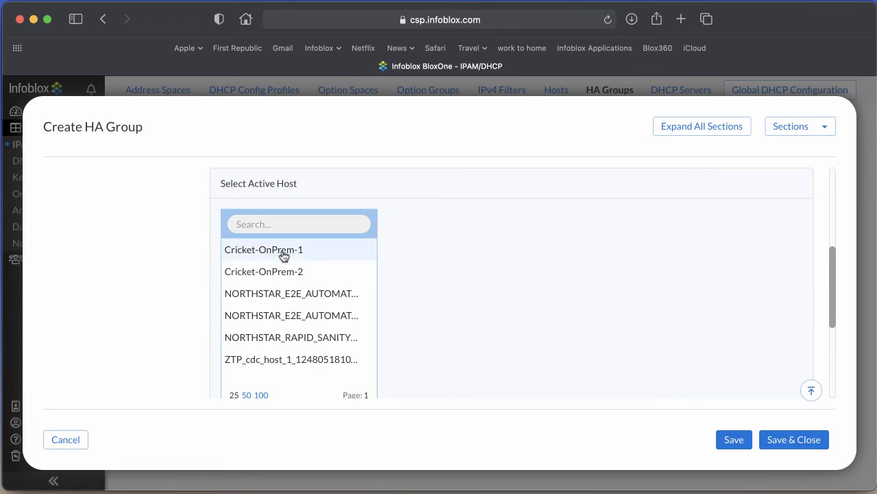
left_click(284, 252)
scroll(427, 288, "down", 3)
left_click(772, 322)
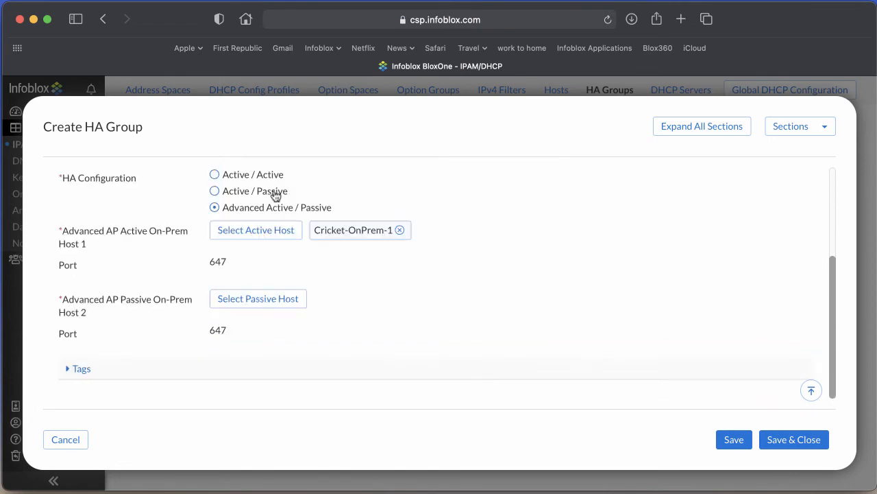
Select Cricket-OnPrem-2 as the passive on-prem host and save the HA group.
left_click(272, 300)
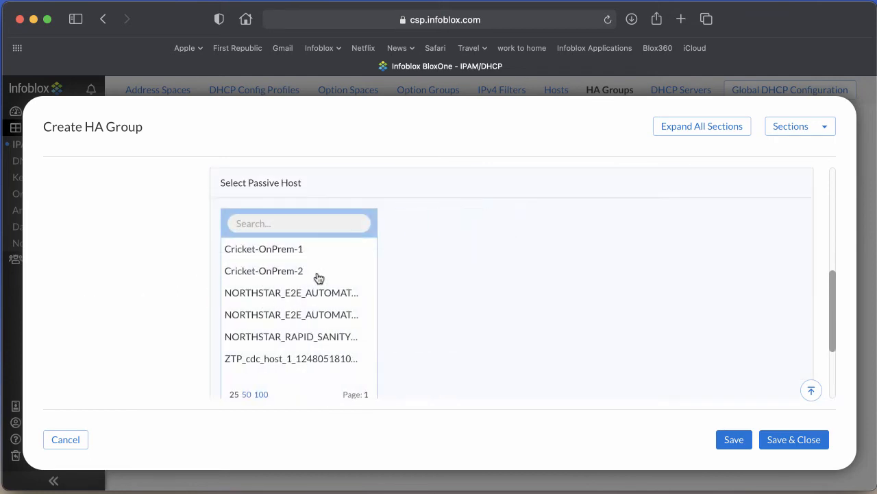
left_click(301, 272)
scroll(766, 395, "down", 3)
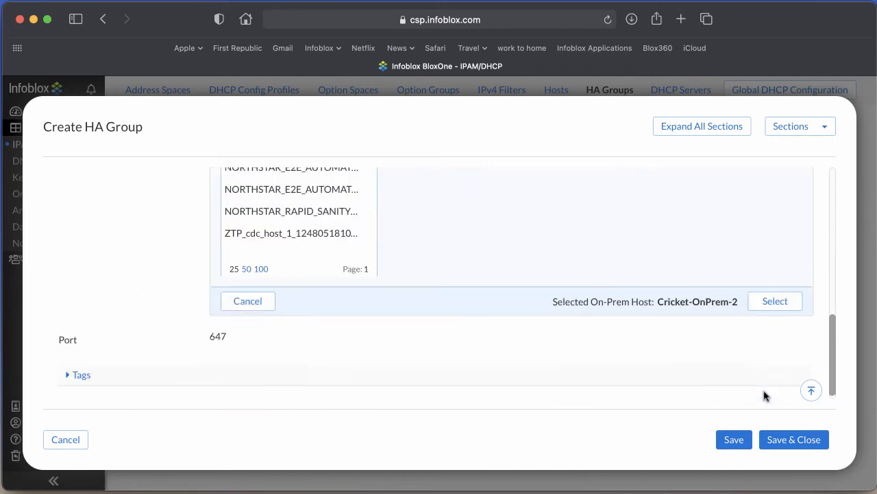
left_click(775, 298)
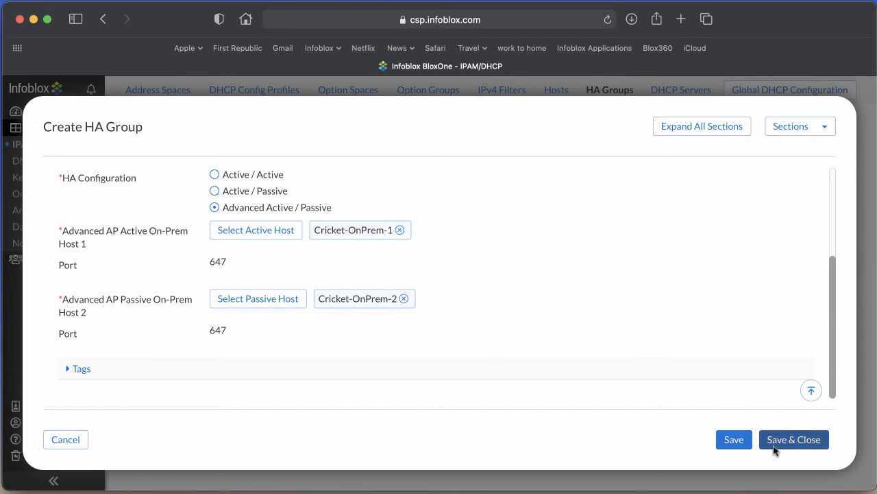
left_click(797, 442)
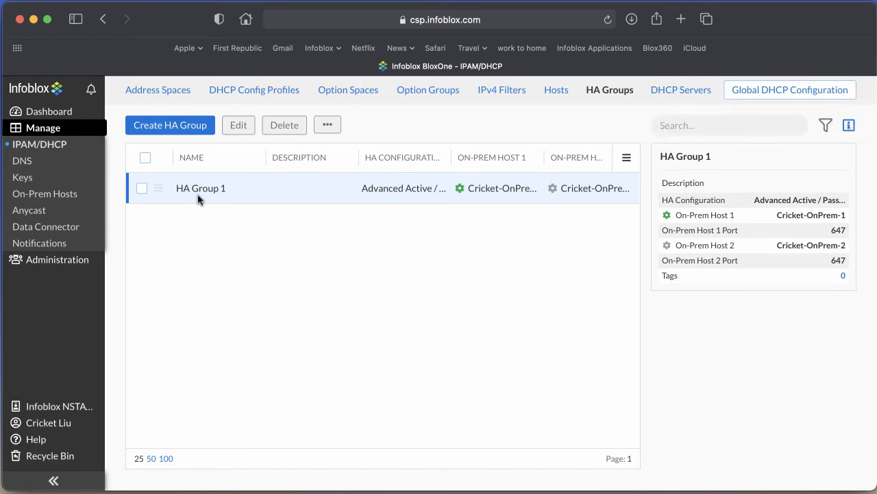
In subnet 10.0.1.0/24 of the Default IP space, create a range from 10.0.1.100 to 10.0.1.200.
left_click(168, 96)
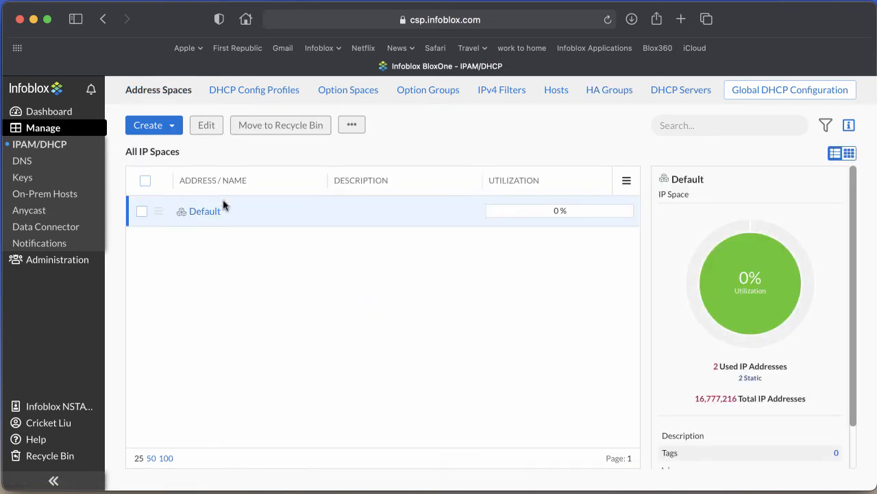
left_click(207, 214)
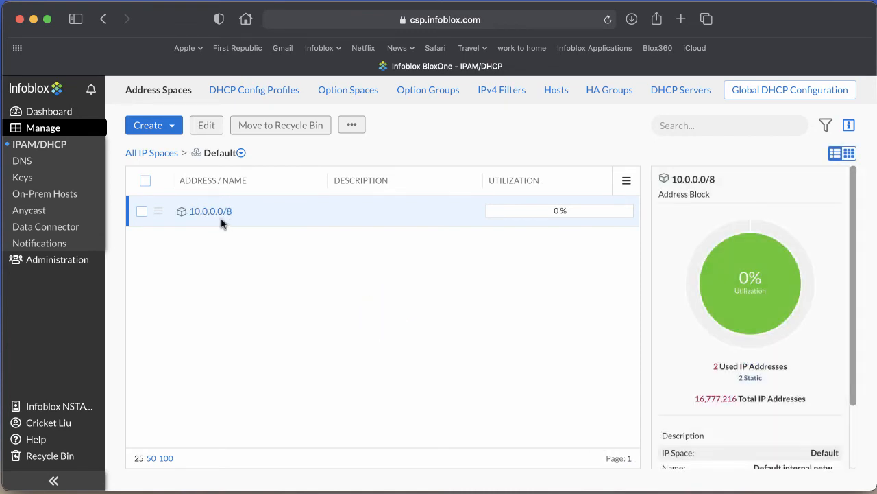
left_click(216, 212)
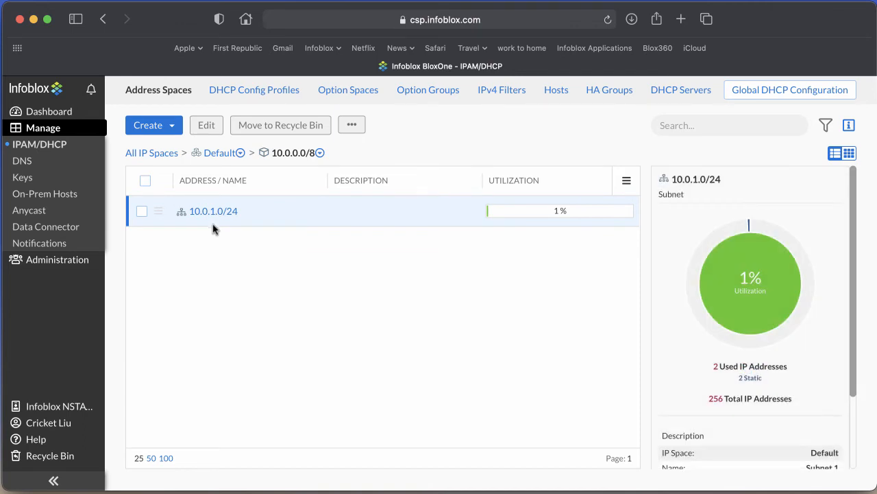
left_click(213, 212)
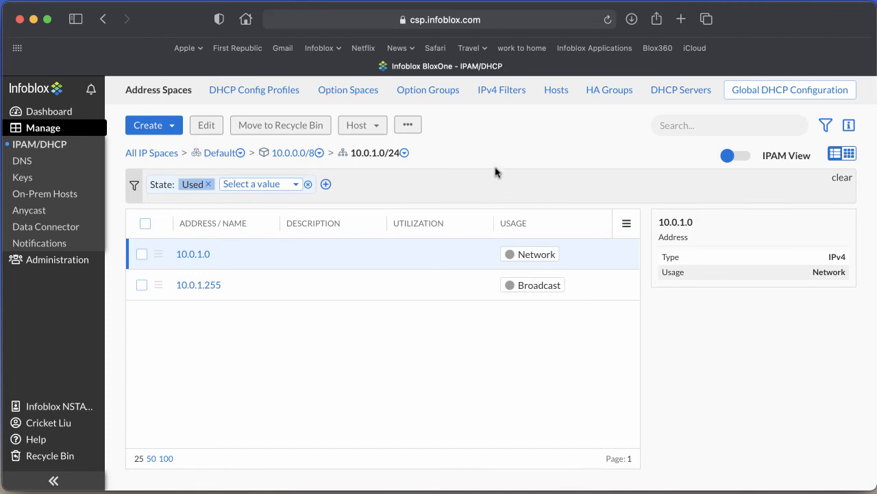
left_click(169, 130)
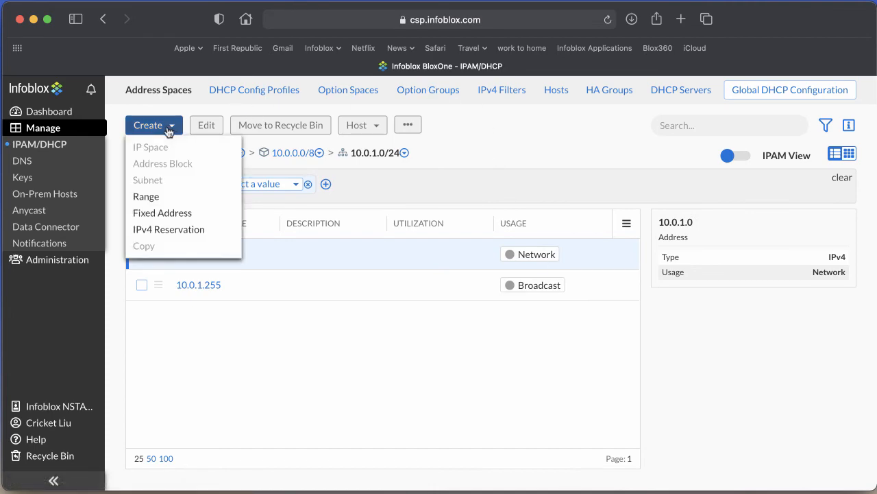
left_click(147, 197)
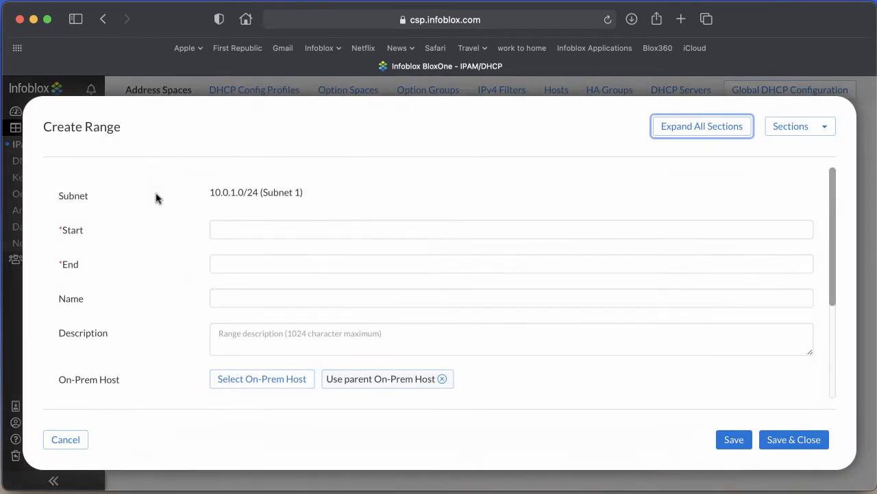
left_click(277, 231)
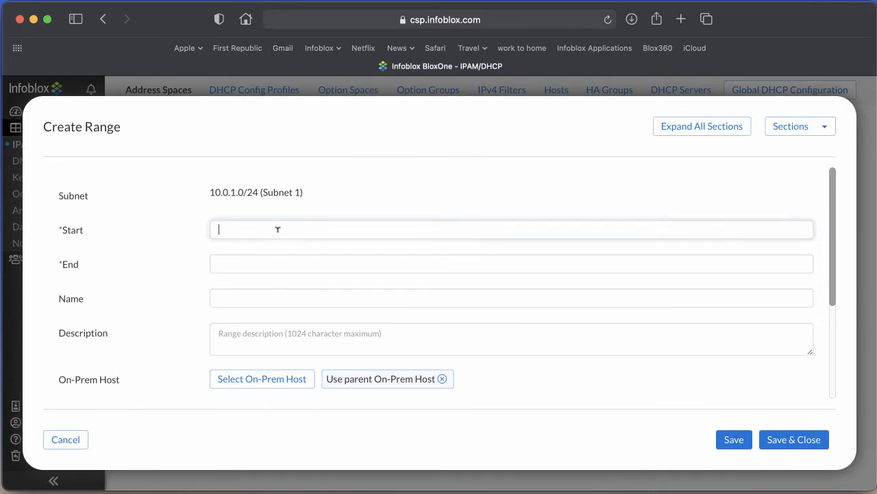
type(".0.1.100")
key("Tab")
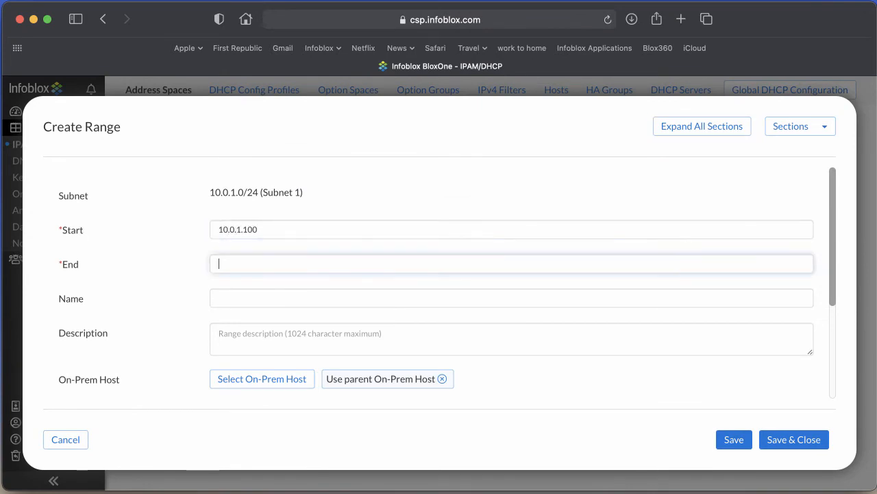
type("10.0.1.200")
scroll(247, 330, "down", 2)
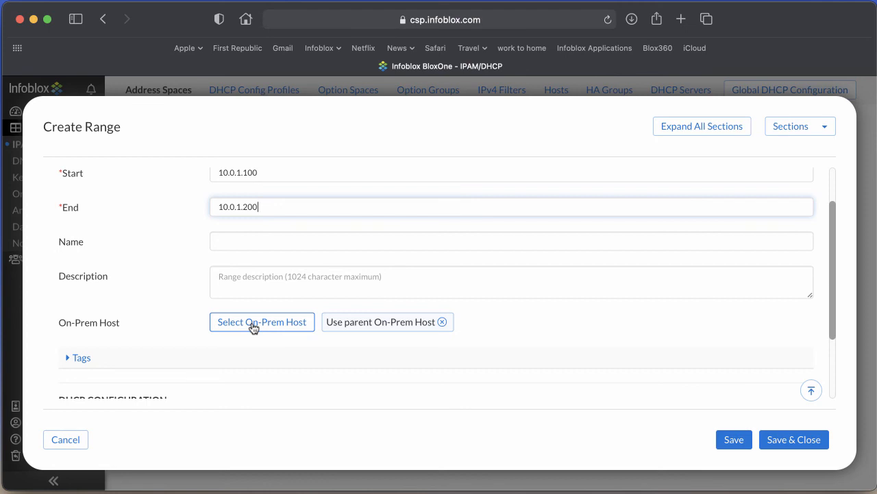
Assign HA Group 1 as the range's on-prem host and save the range.
left_click(254, 327)
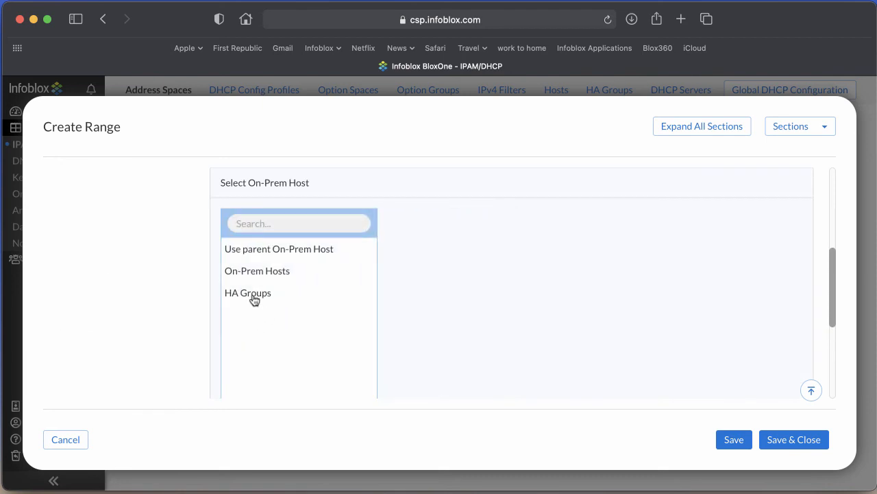
left_click(254, 299)
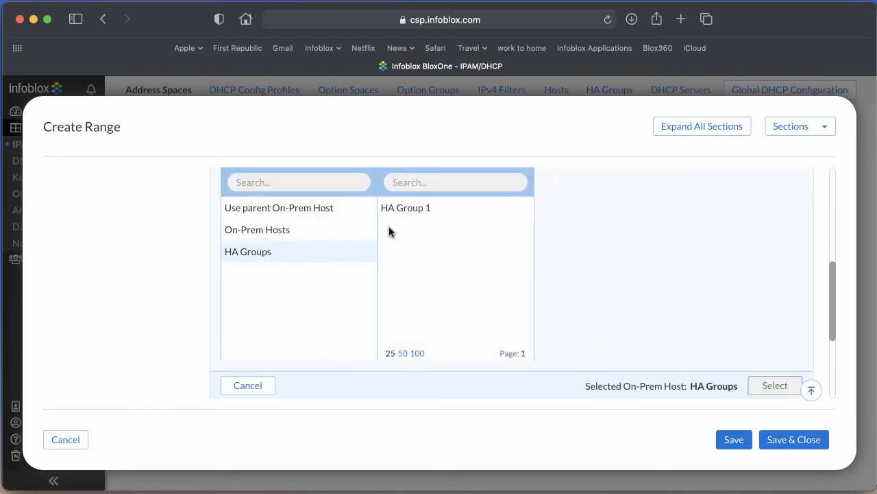
left_click(410, 212)
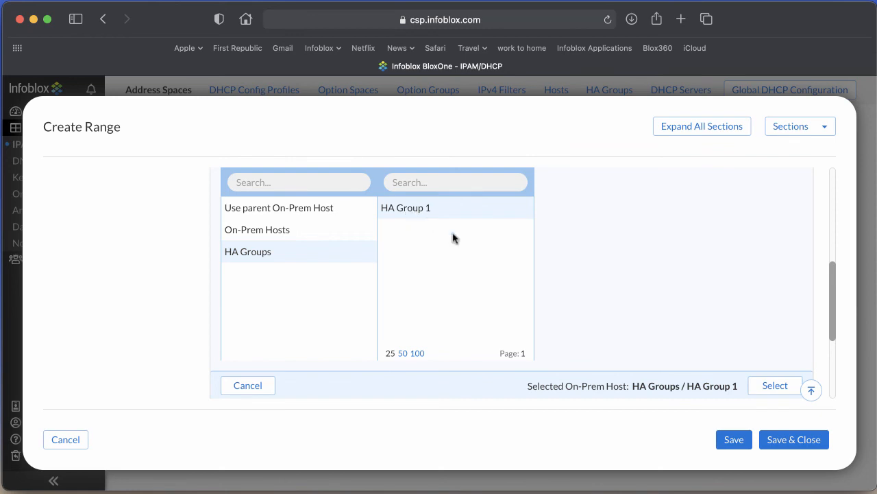
left_click(774, 386)
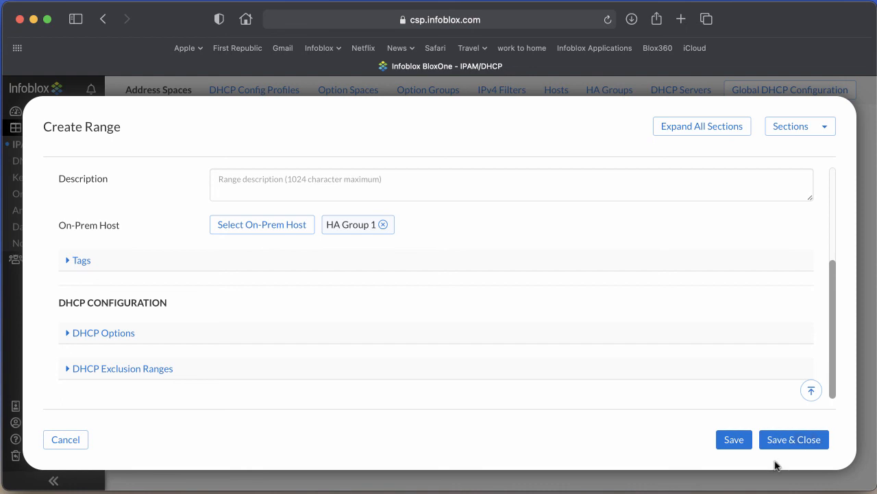
left_click(794, 439)
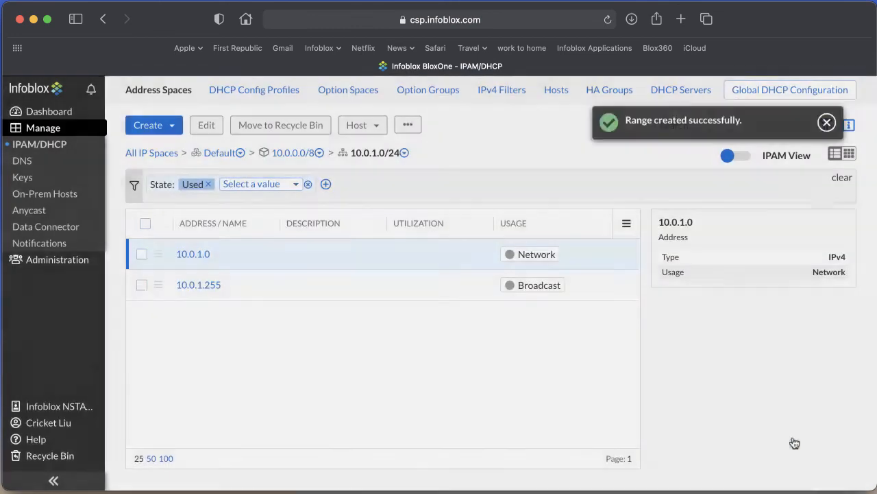